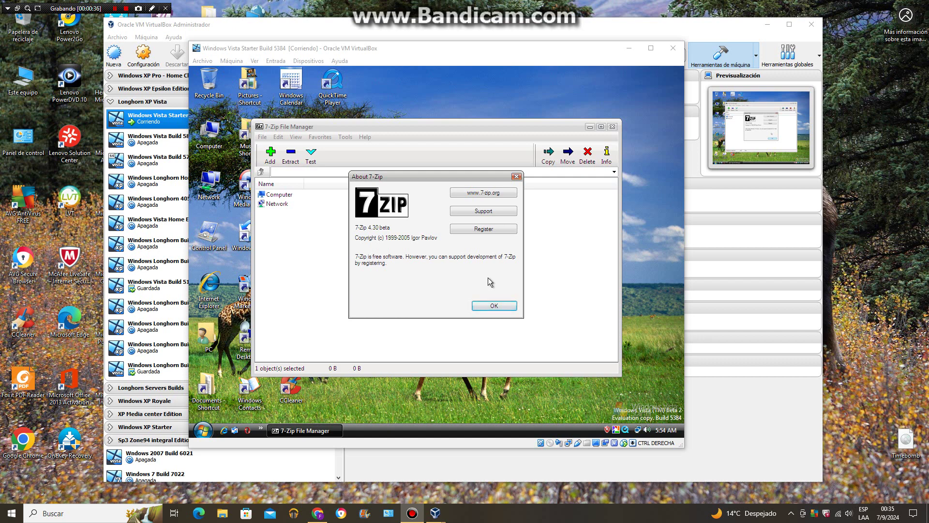
Dismiss the About 7-Zip information and close the 7-Zip File Manager
{"action": "left_click", "coordinate": [493, 306]}
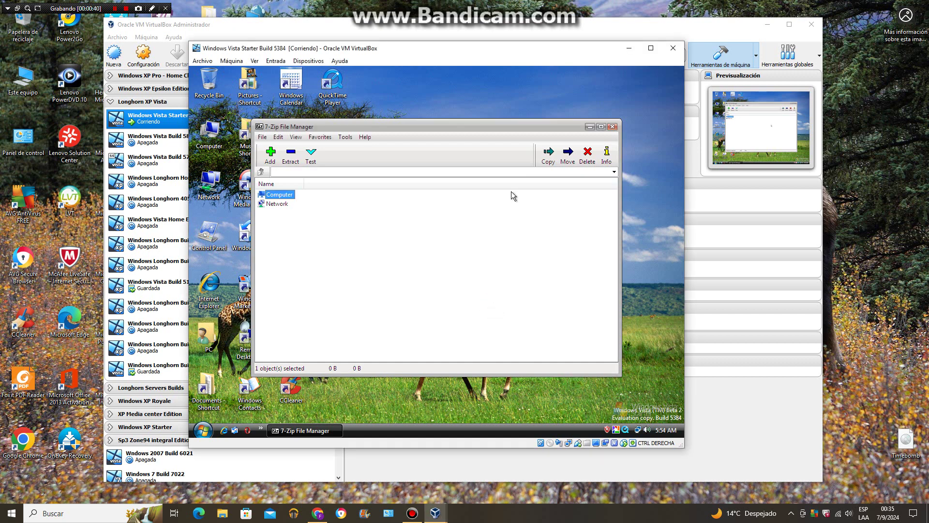
{"action": "left_click", "coordinate": [612, 127]}
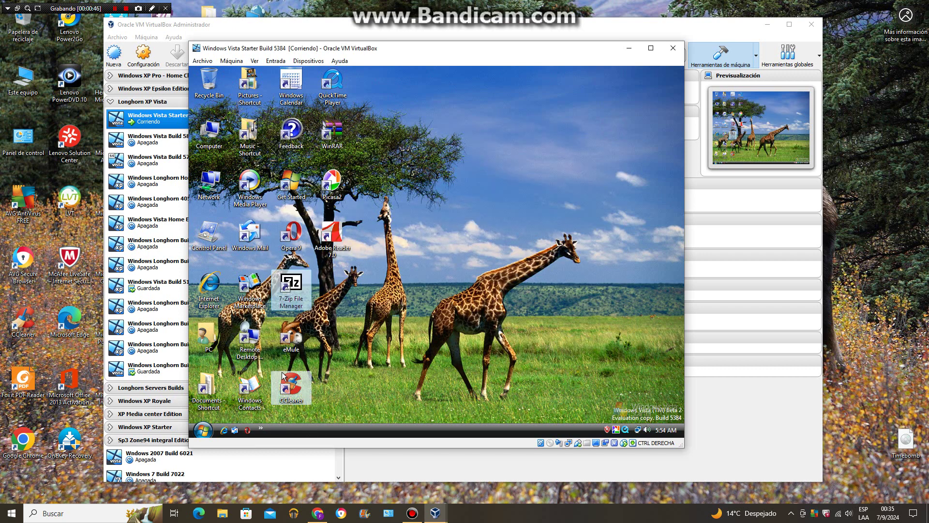
Launch CCleaner from the virtual machine's desktop, view its About information in the options, and close the program
{"action": "double_click", "coordinate": [291, 383]}
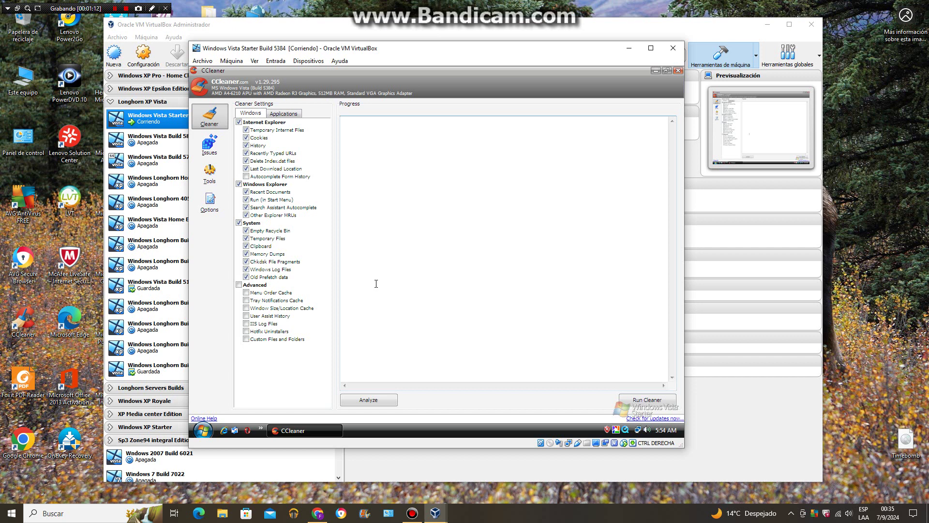
{"action": "left_click", "coordinate": [216, 211]}
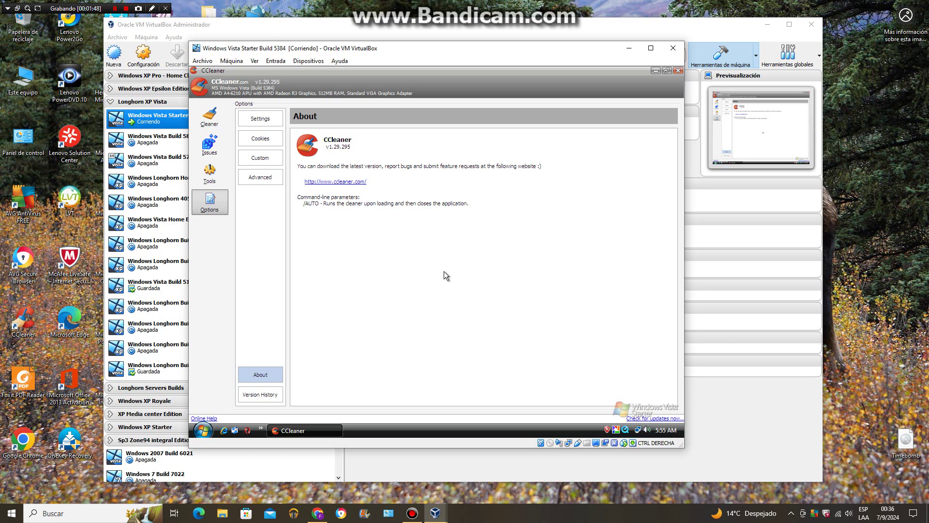
{"action": "left_click", "coordinate": [221, 124]}
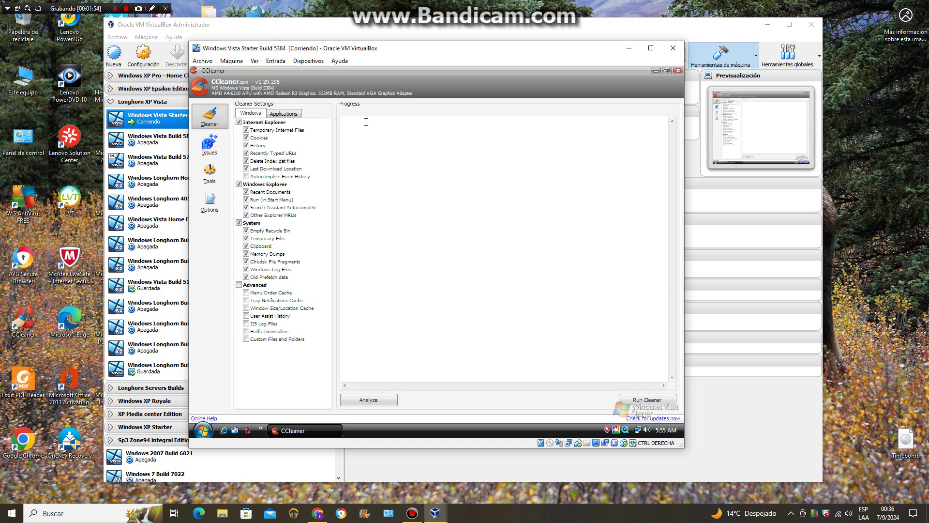
{"action": "left_click", "coordinate": [677, 71]}
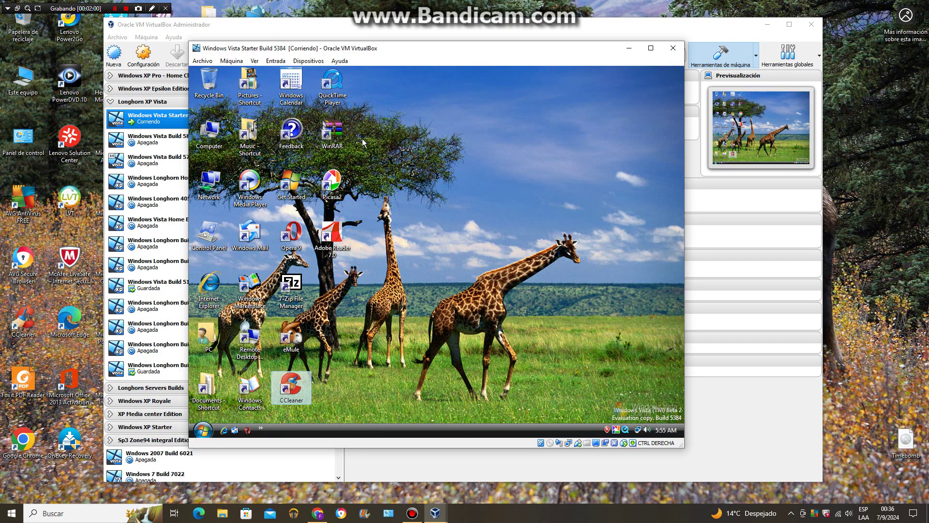
Launch WinRAR from the virtual machine's desktop, view its About information, and close the program
{"action": "double_click", "coordinate": [333, 139]}
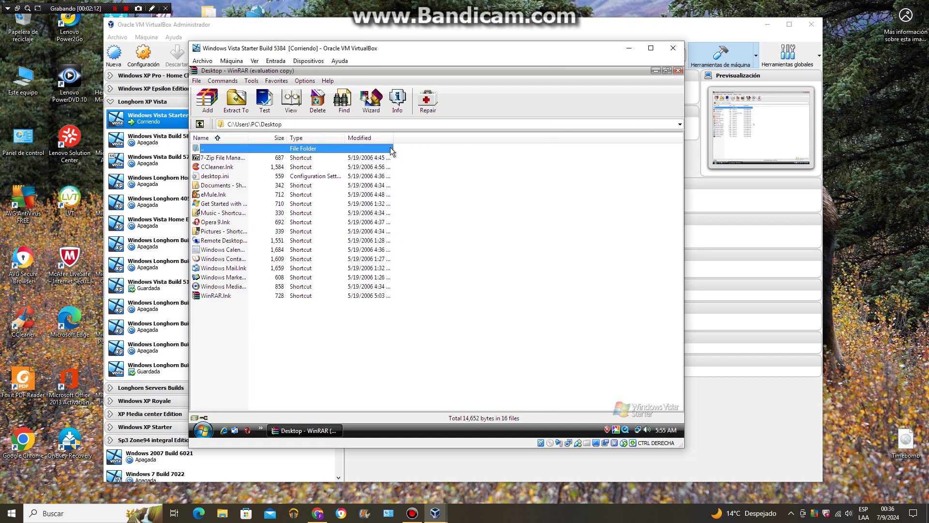
{"action": "left_click", "coordinate": [393, 111]}
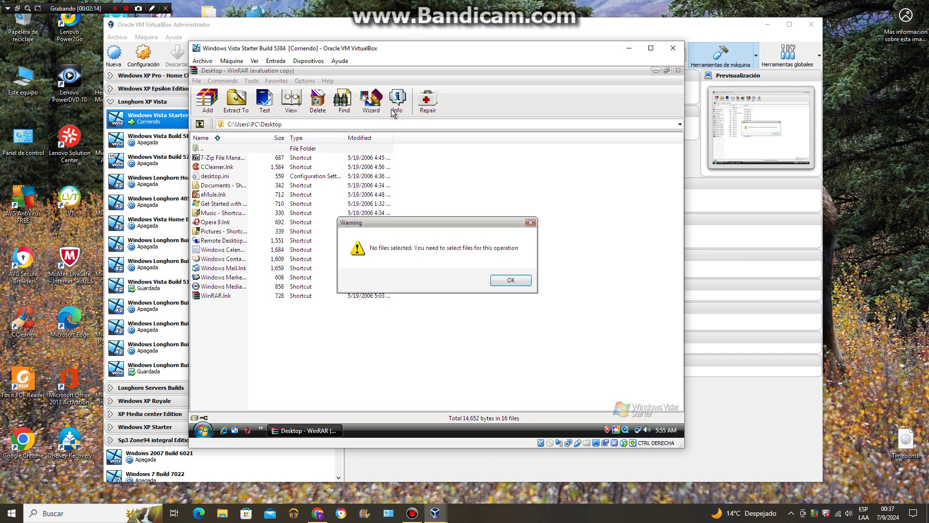
{"action": "left_click", "coordinate": [505, 279]}
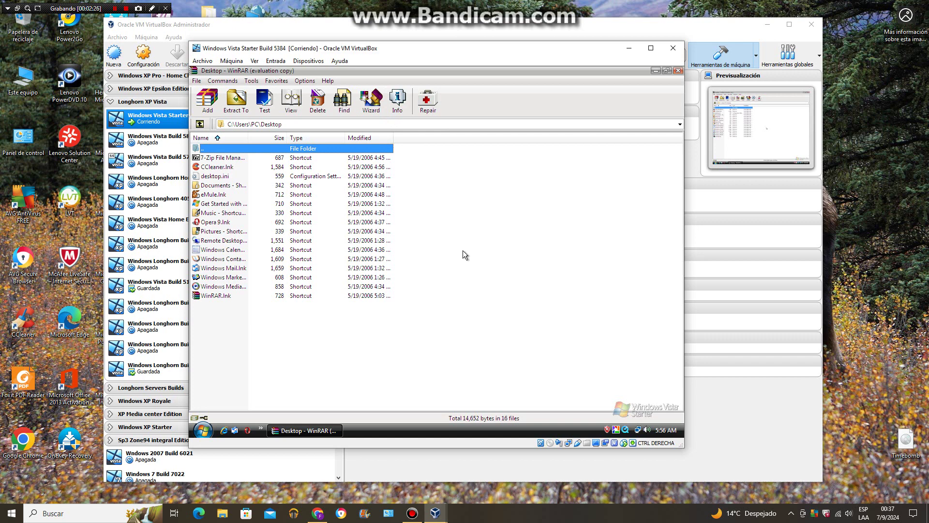
{"action": "left_click", "coordinate": [329, 81]}
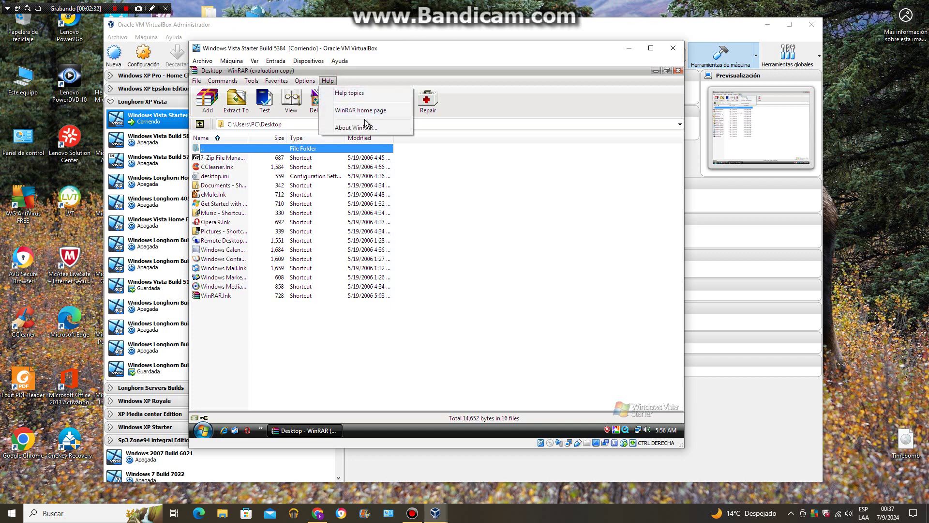
{"action": "left_click", "coordinate": [393, 127]}
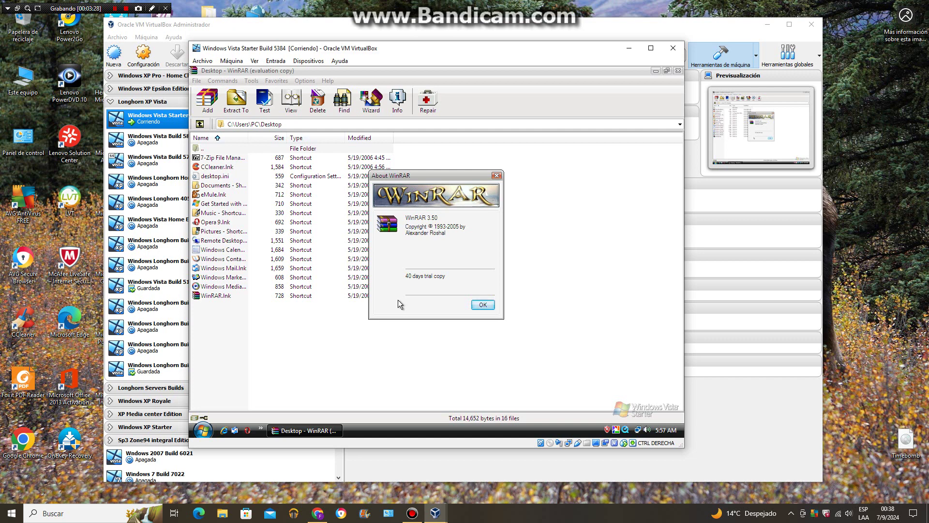
{"action": "left_click", "coordinate": [481, 305]}
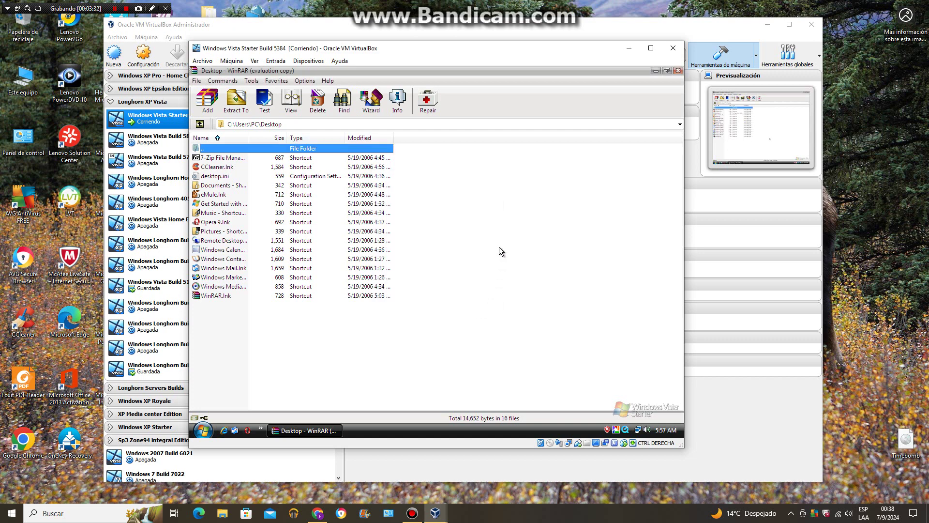
{"action": "left_click", "coordinate": [675, 71]}
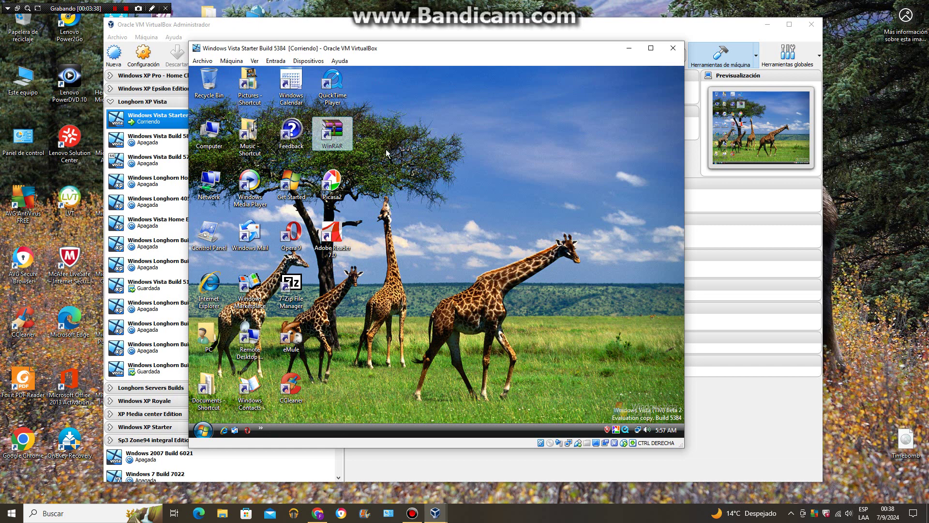
Launch QuickTime Player from the virtual machine's desktop, view its About information, and close the player
{"action": "double_click", "coordinate": [328, 103]}
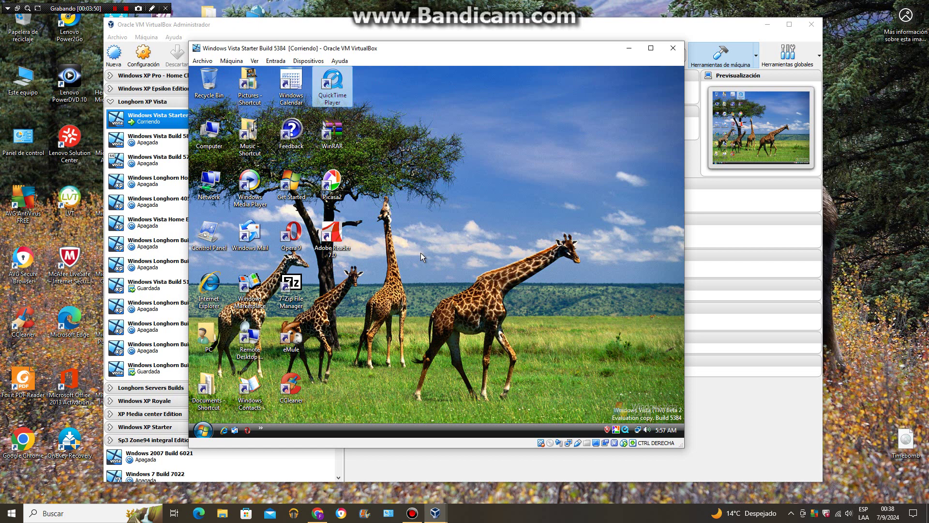
{"action": "double_click", "coordinate": [344, 99]}
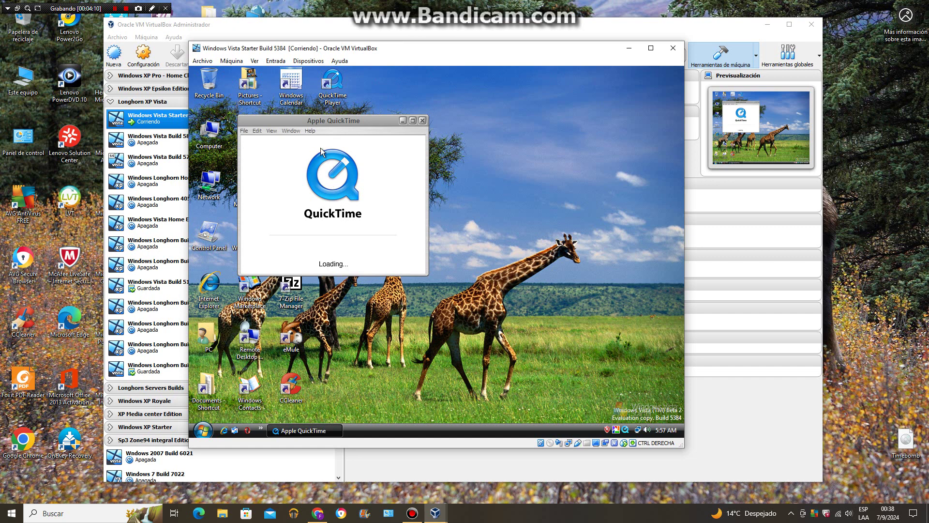
{"action": "left_click", "coordinate": [310, 132]}
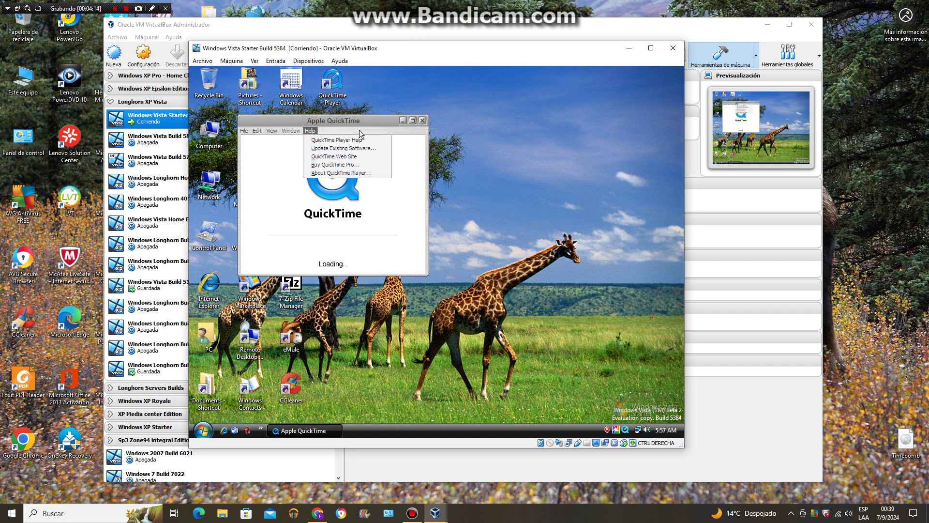
{"action": "left_click", "coordinate": [381, 173]}
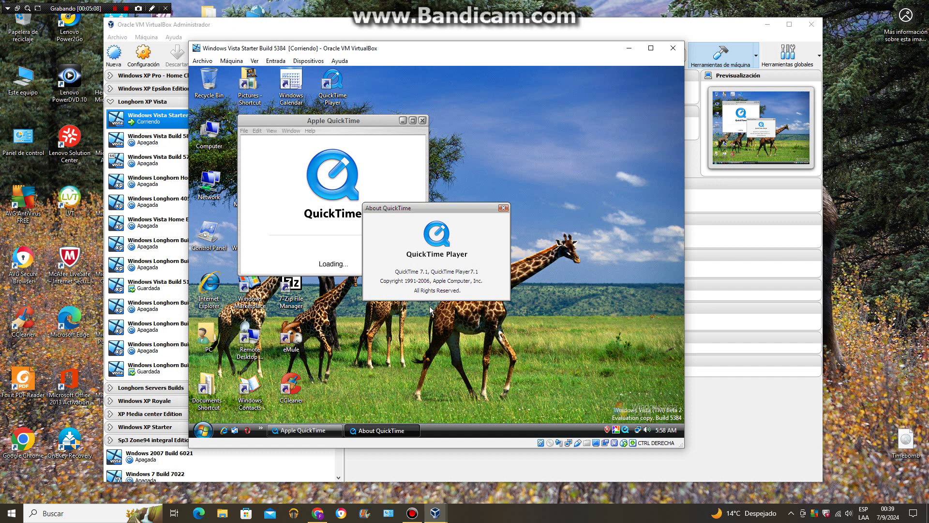
{"action": "left_click", "coordinate": [499, 209]}
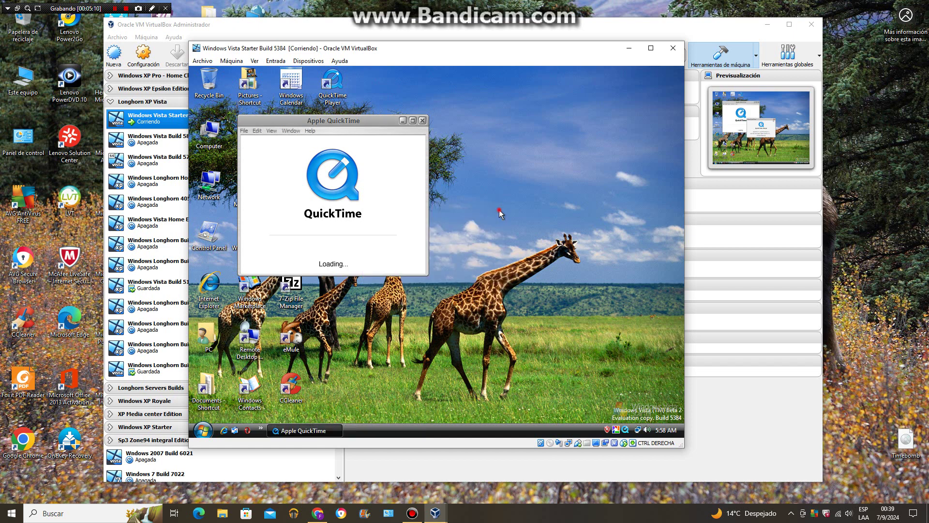
{"action": "left_click", "coordinate": [426, 122]}
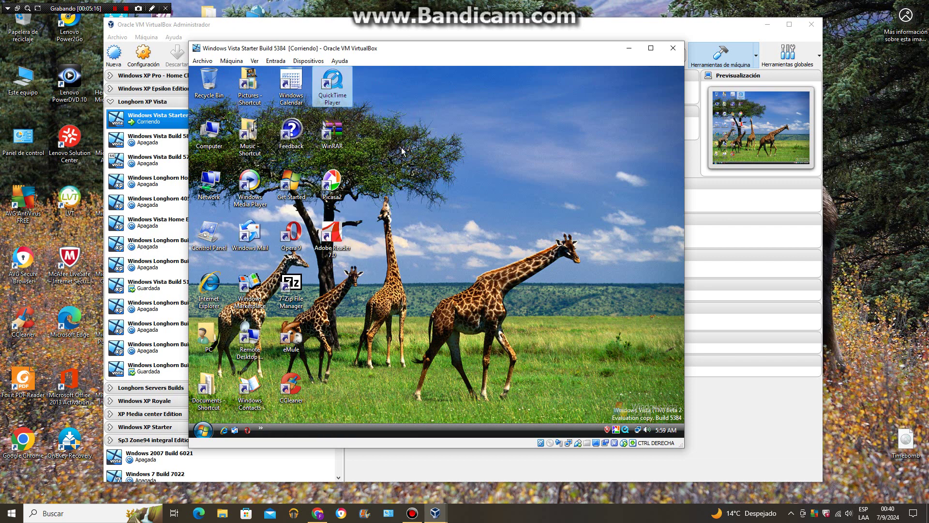
Launch Adobe Reader 7.0 from the virtual machine's desktop, view its About information, and close the program
{"action": "double_click", "coordinate": [340, 232]}
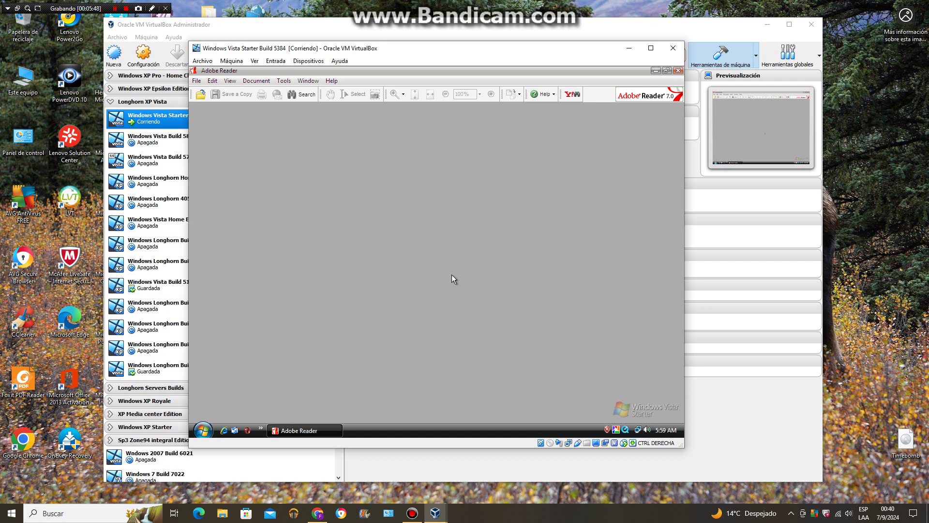
{"action": "left_click", "coordinate": [332, 81]}
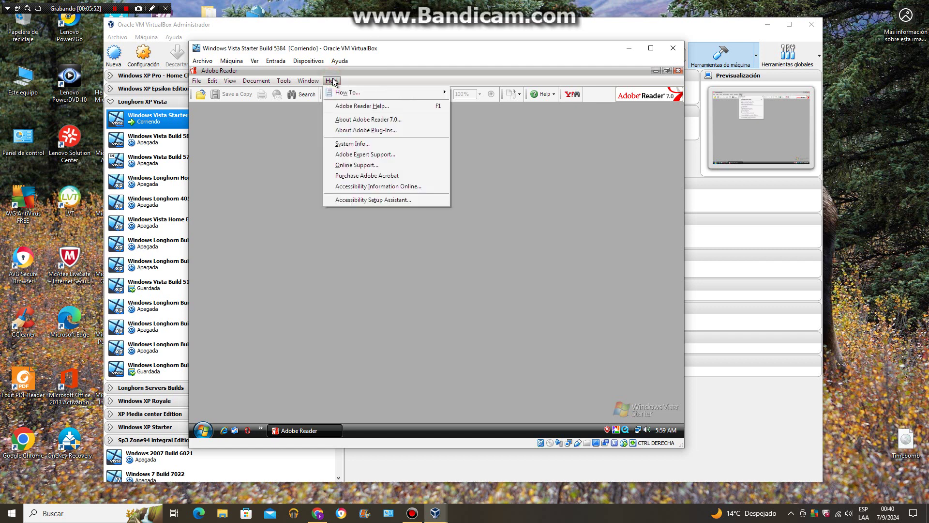
{"action": "left_click", "coordinate": [422, 119]}
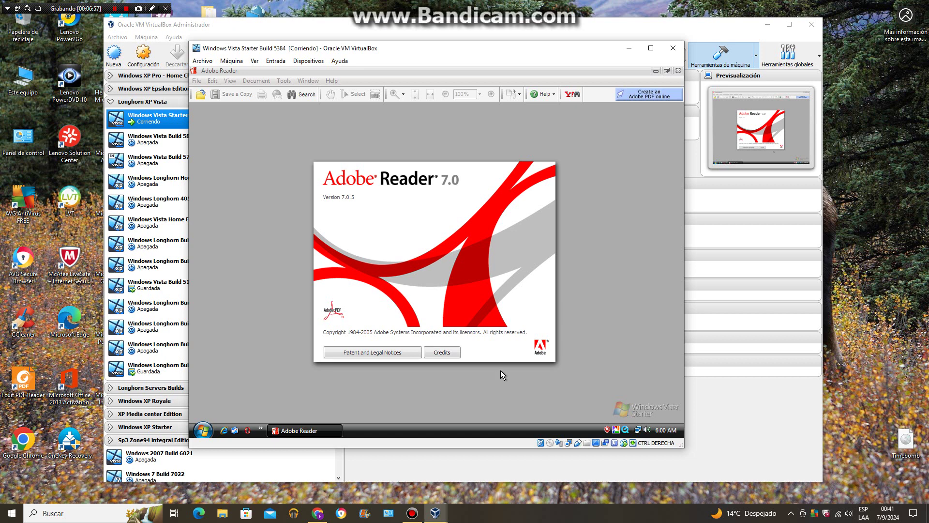
{"action": "left_click", "coordinate": [483, 352]}
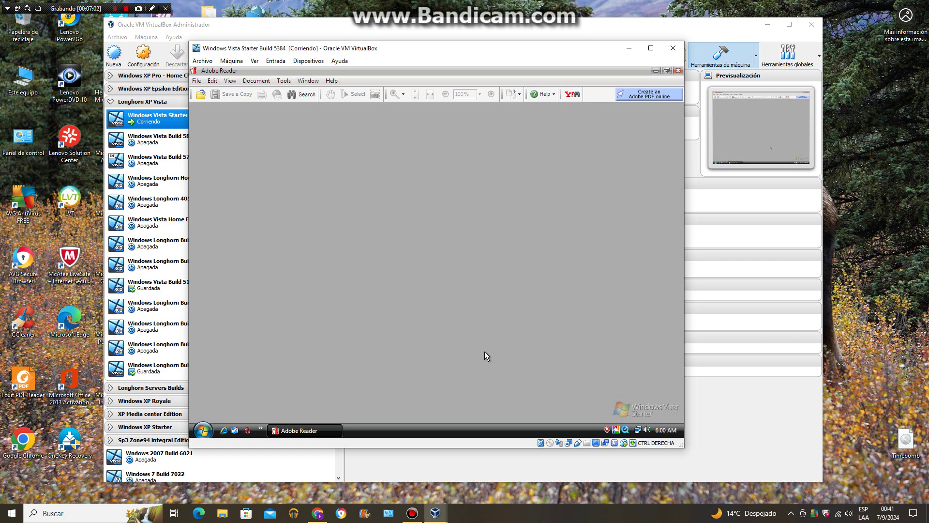
{"action": "left_click", "coordinate": [678, 70]}
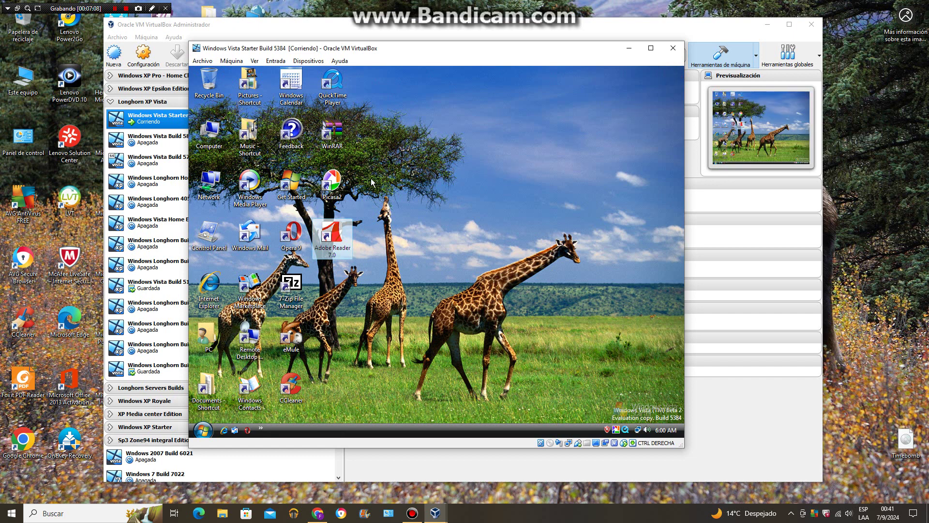
Launch Picasa2 from the virtual machine's desktop and allow PicasaUpdate.exe to access the computer
{"action": "double_click", "coordinate": [326, 193]}
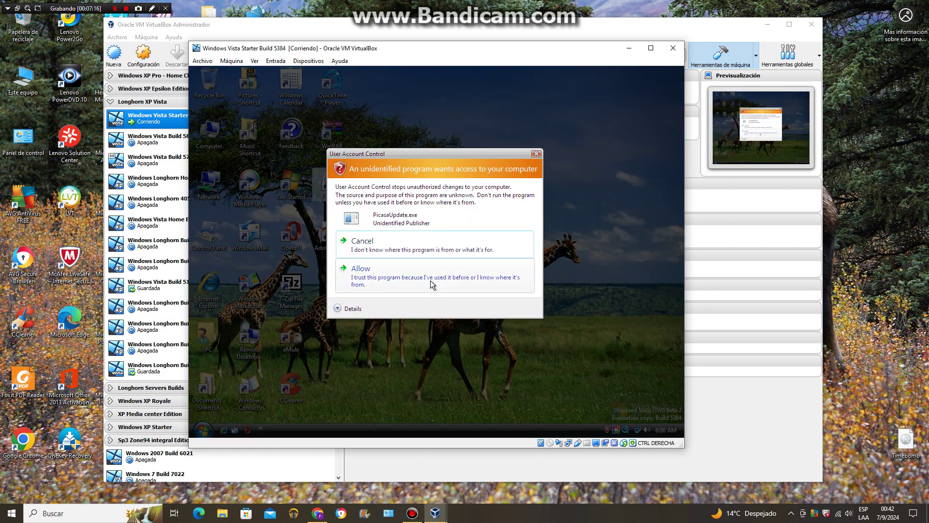
{"action": "left_click", "coordinate": [431, 280]}
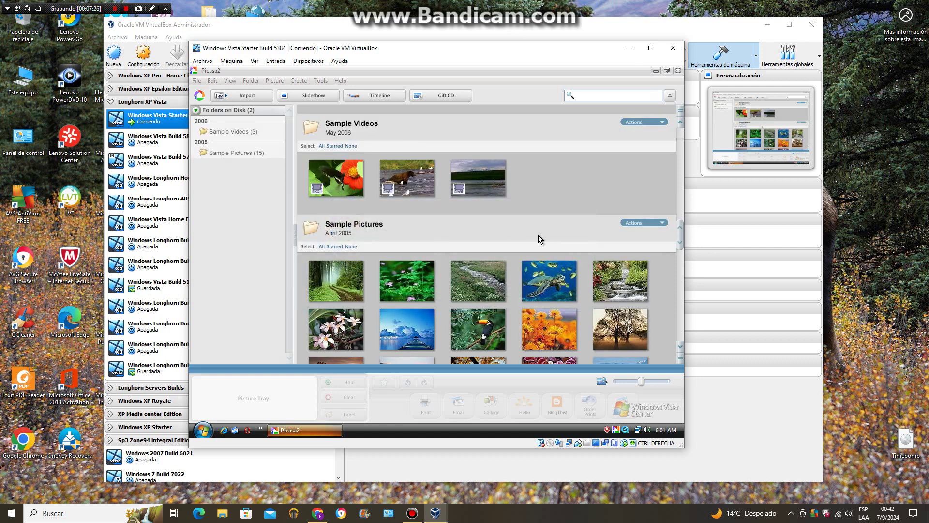
{"action": "left_click_drag", "start_coordinate": [682, 234], "coordinate": [664, 175]}
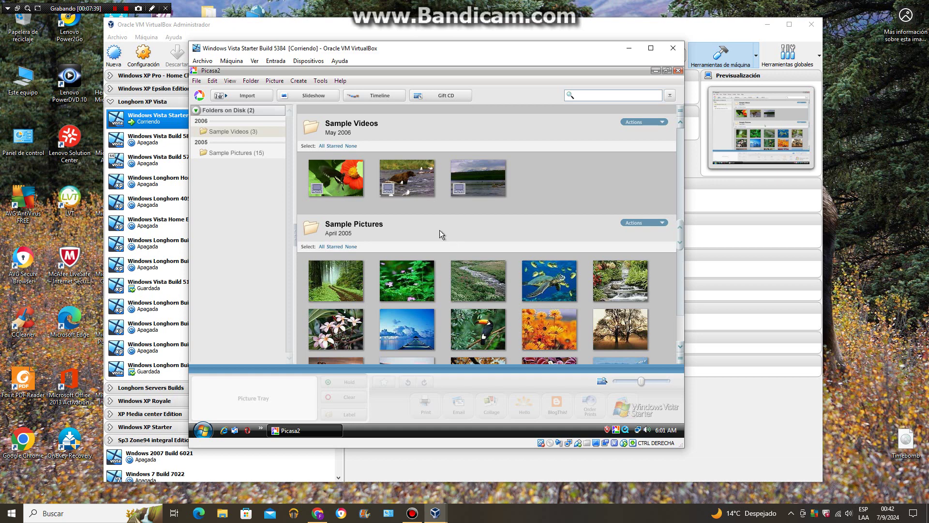
View the About information of Picasa and close the program
{"action": "left_click", "coordinate": [339, 81]}
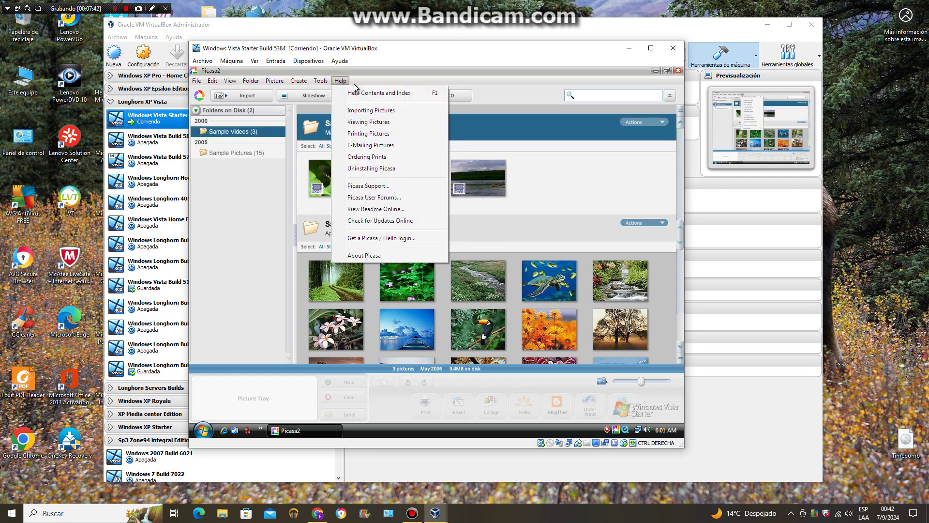
{"action": "left_click", "coordinate": [395, 256]}
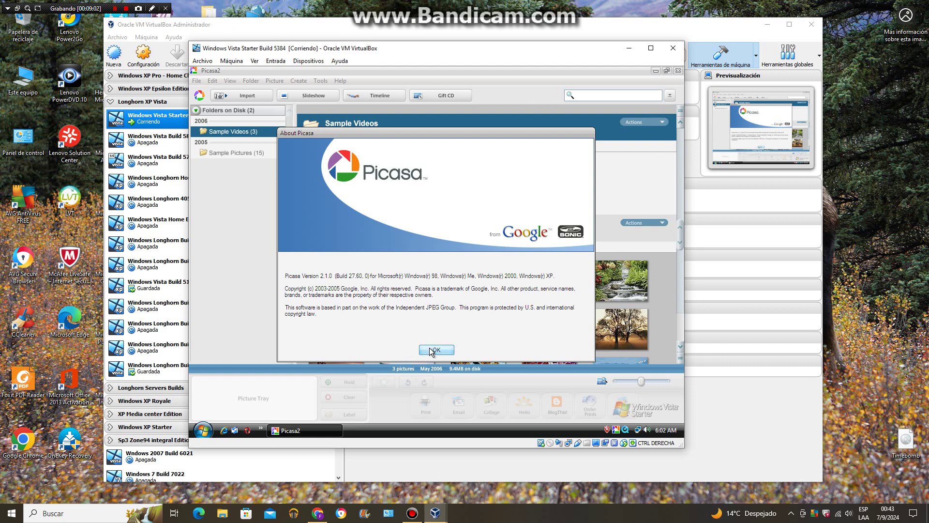
{"action": "left_click", "coordinate": [429, 348]}
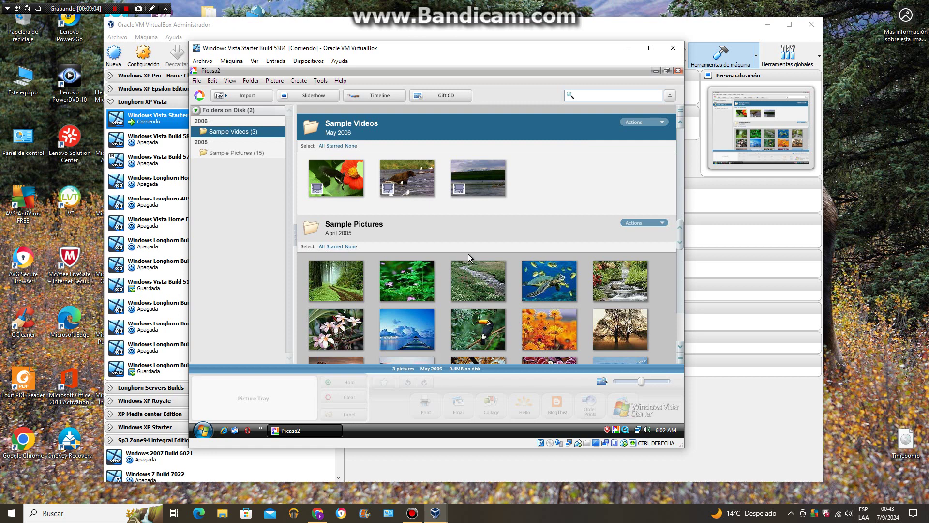
{"action": "left_click", "coordinate": [676, 74]}
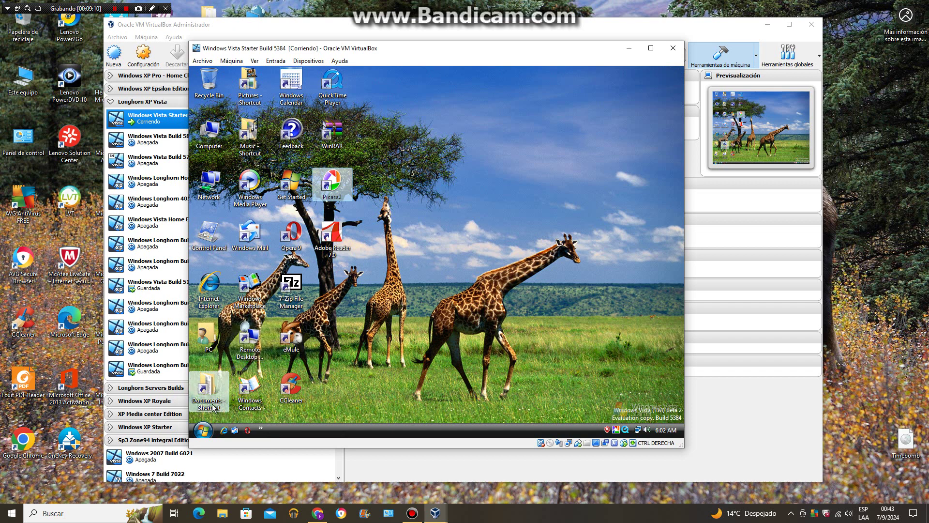
Open Paint in a maximized window and enlarge the blank canvas to fill the whole drawing area
{"action": "left_click", "coordinate": [206, 430]}
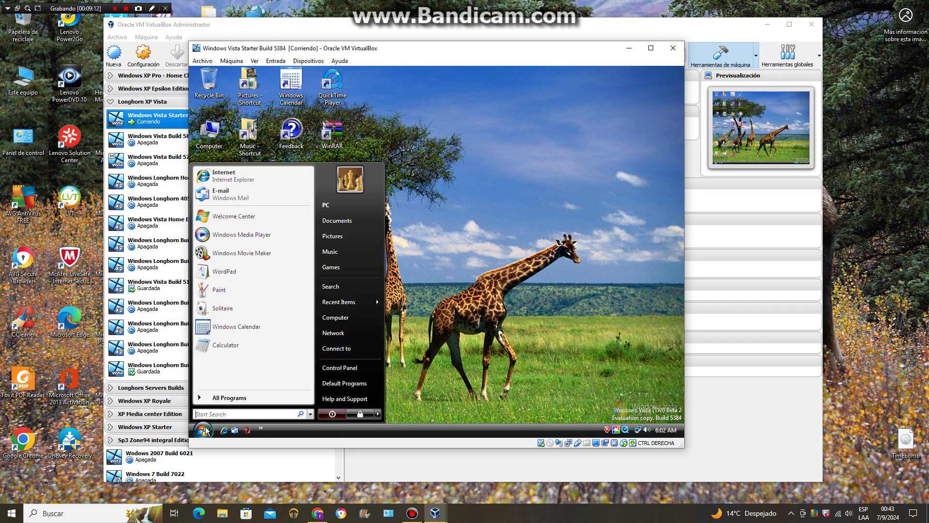
{"action": "left_click", "coordinate": [219, 290]}
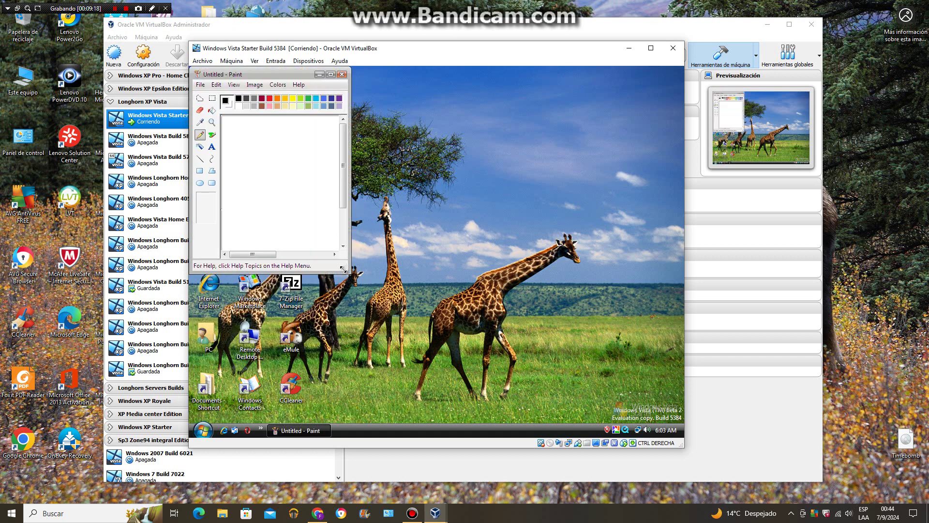
{"action": "left_click", "coordinate": [329, 75]}
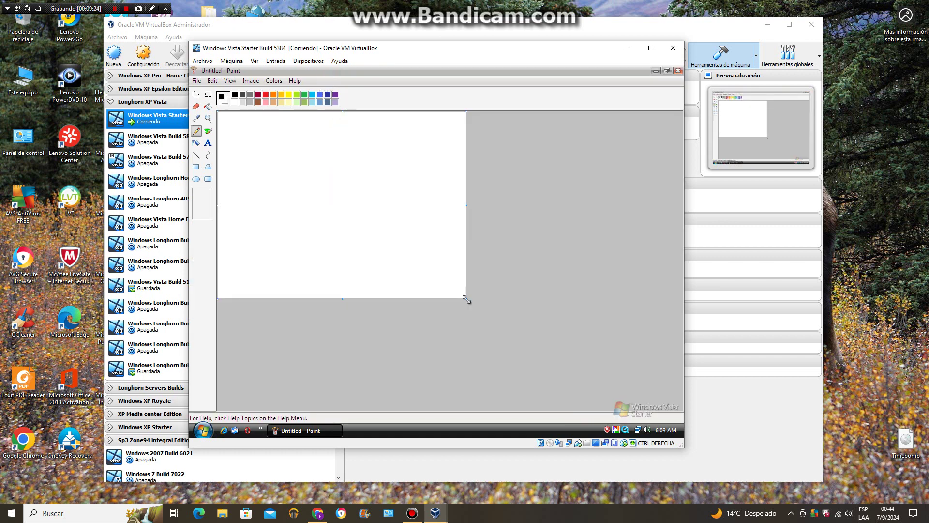
{"action": "left_click_drag", "start_coordinate": [466, 299], "coordinate": [678, 408]}
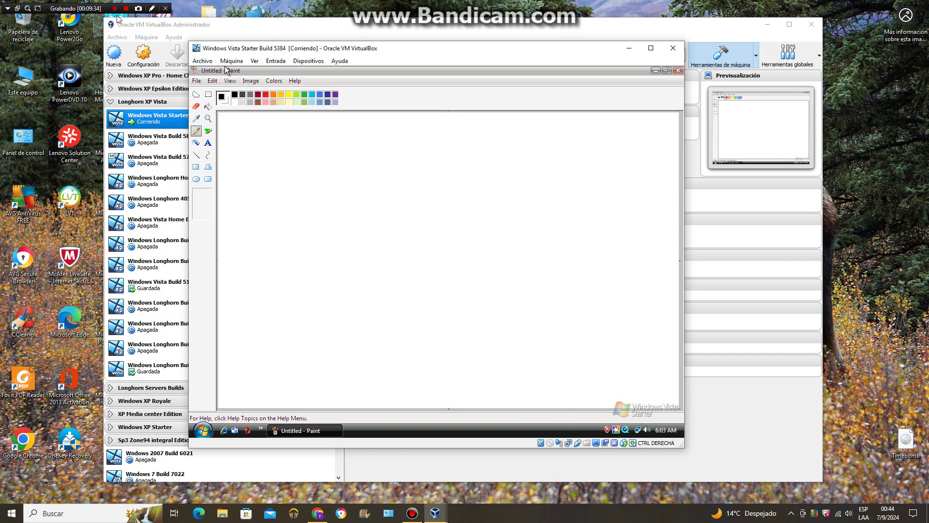
{"action": "left_click", "coordinate": [115, 8]}
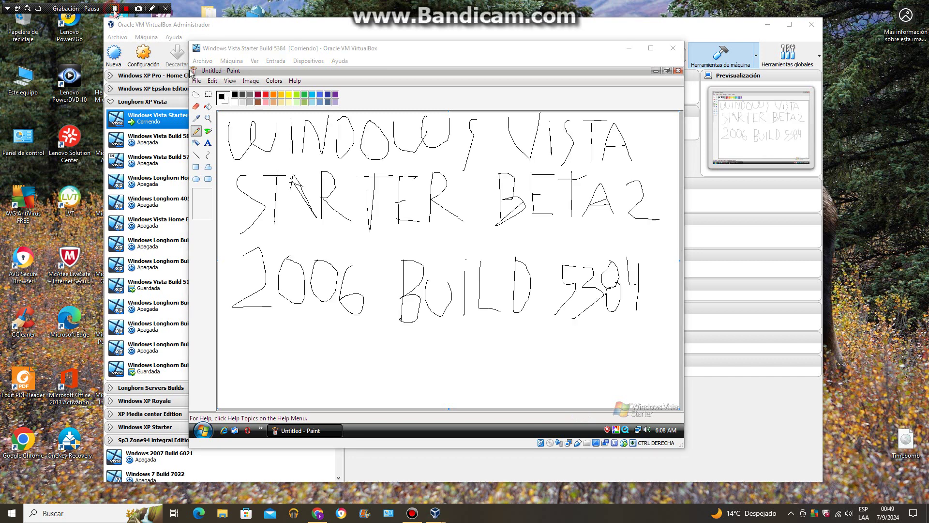